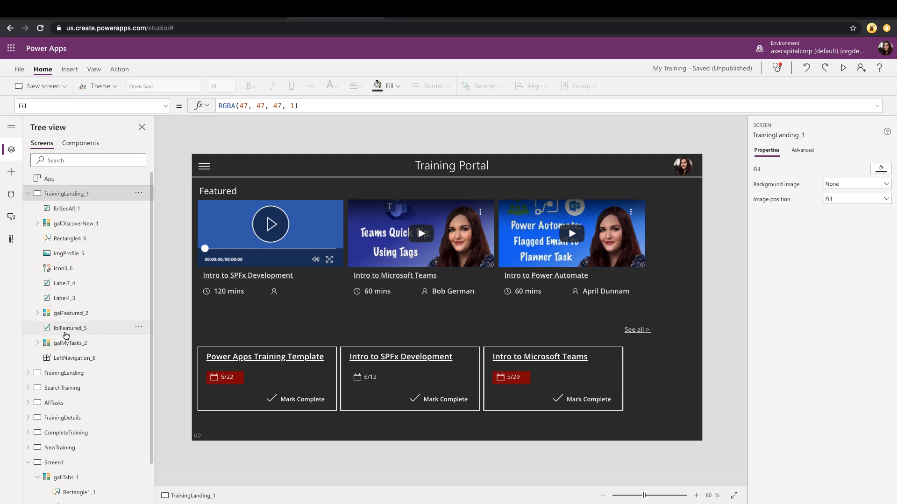
Examine the Items formulas of the galFeatured_2, galDiscoverNew_1 and galMyTasks_2 galleries on the training landing screen
left_click(71, 314)
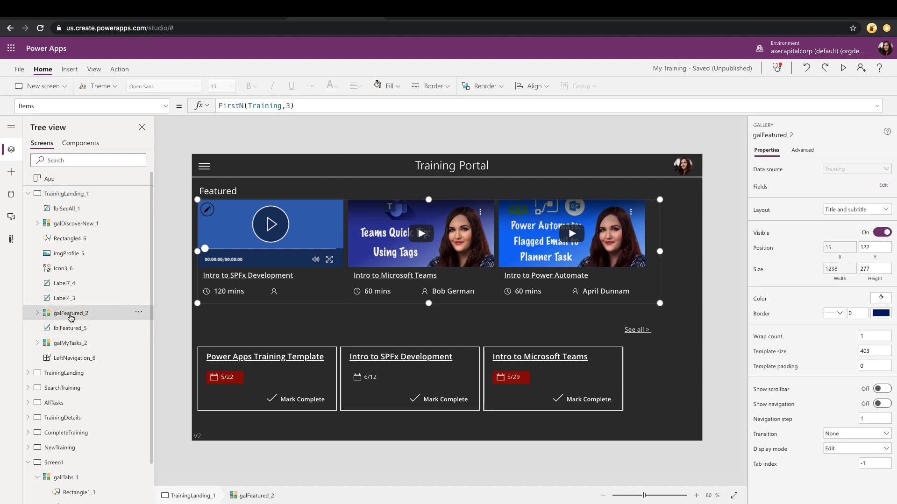
left_click(76, 224)
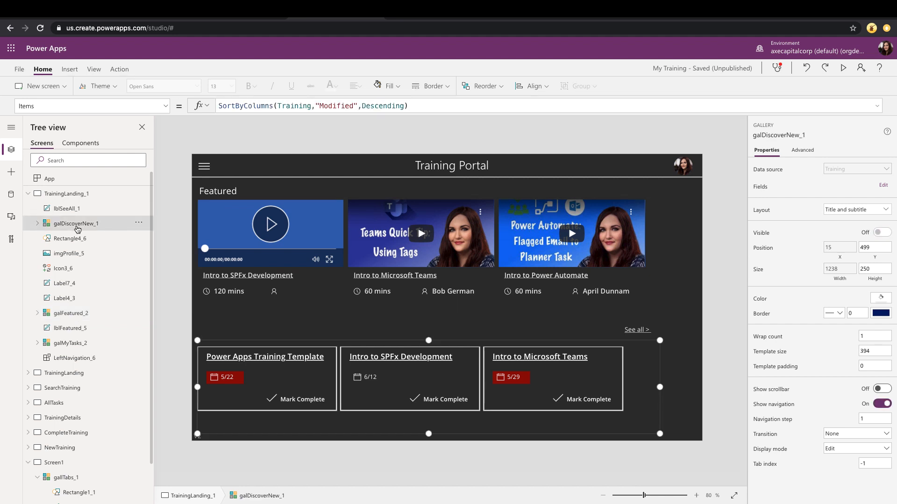
left_click(74, 344)
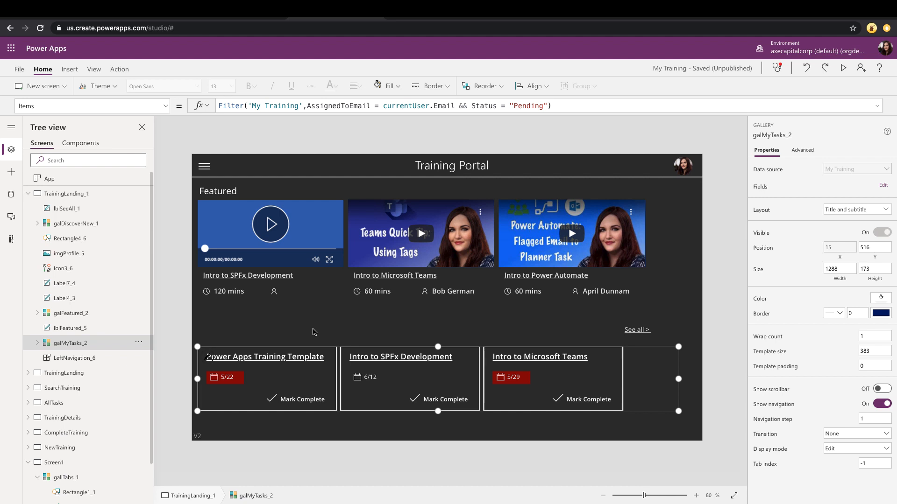
Insert a blank horizontal gallery on the TrainingLanding_1 screen
left_click(70, 72)
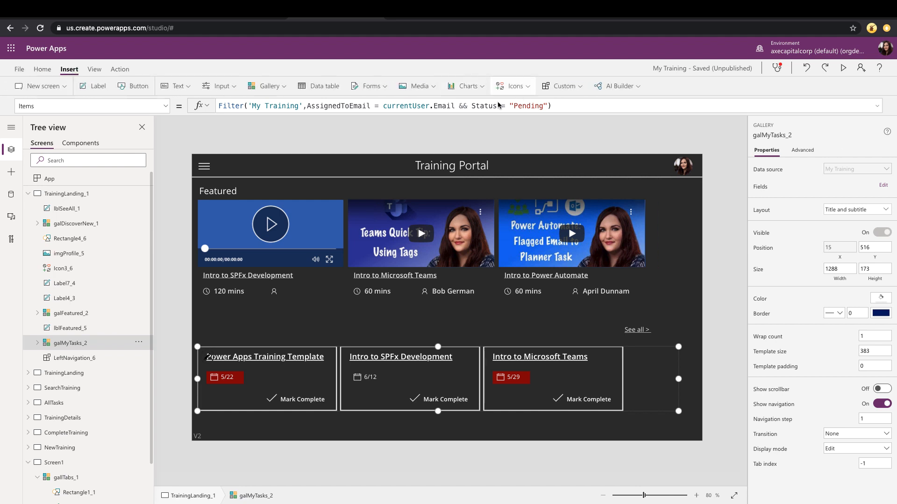
left_click(267, 86)
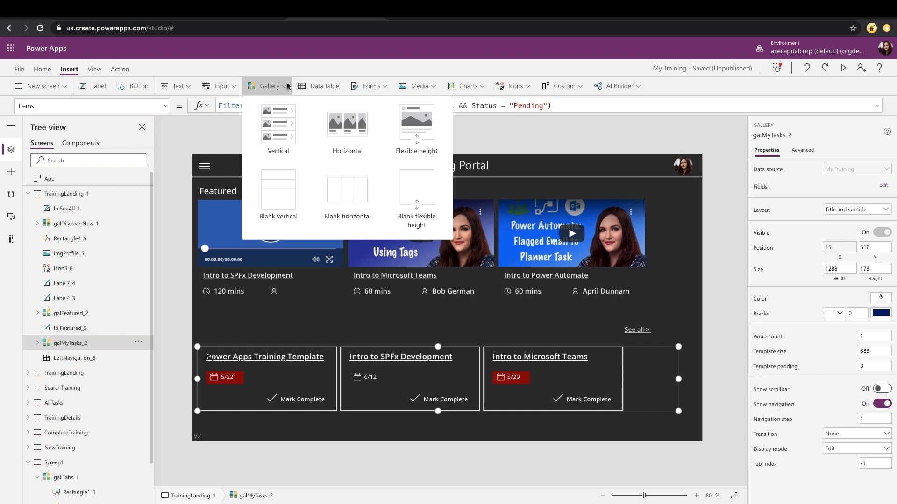
left_click(334, 182)
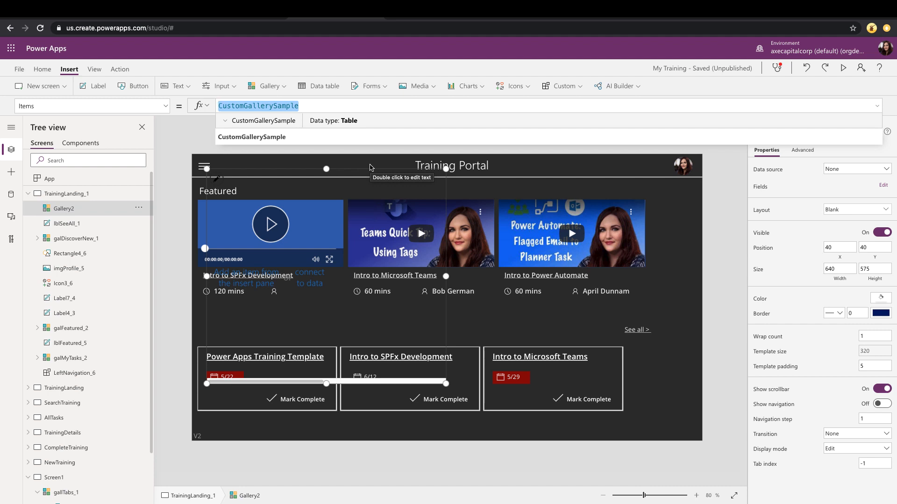
Set the new gallery's Items formula to Table({Name:"Tasks"},{Name:"Discover"})
type("Table(")
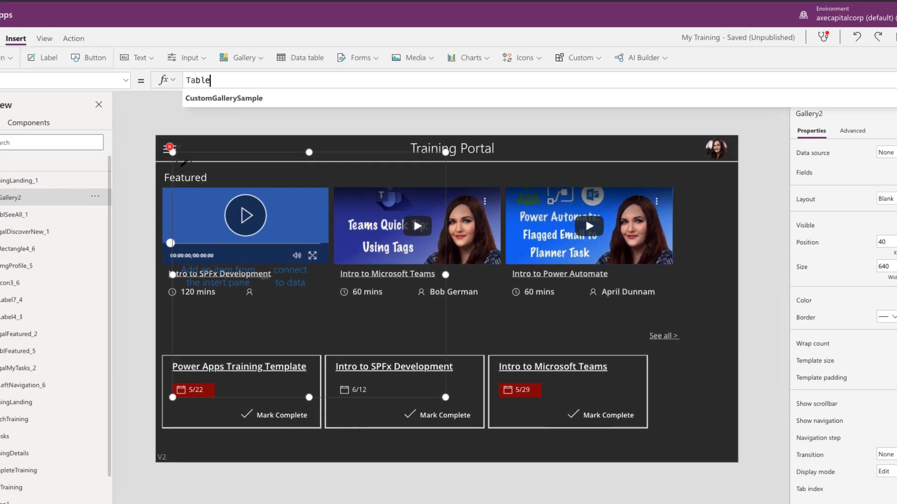
type("{Name:")
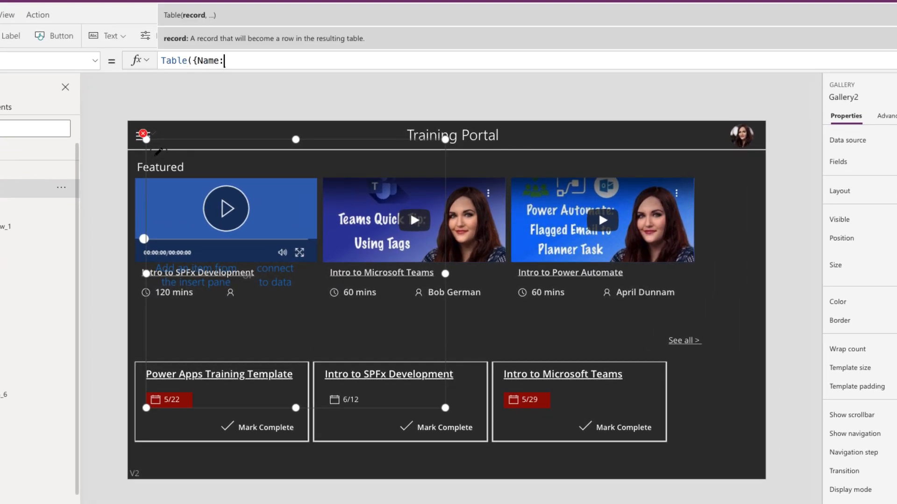
type("\"Tasks\"")
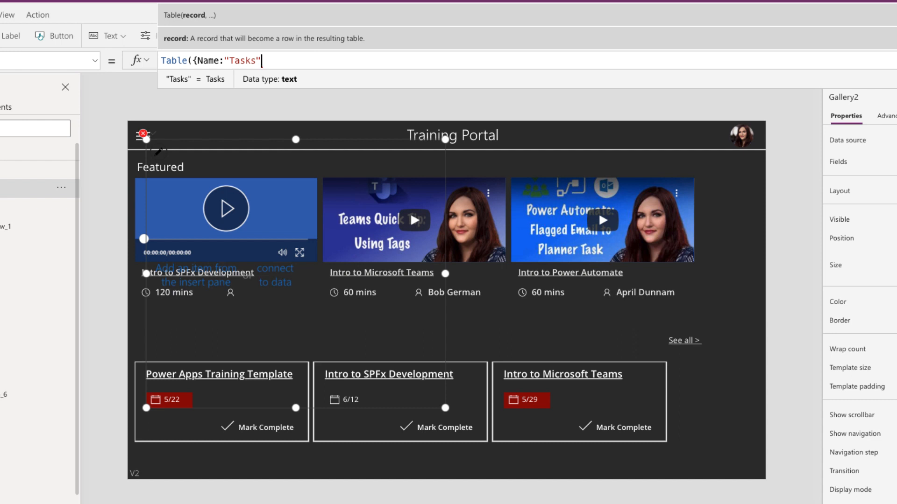
type("}")
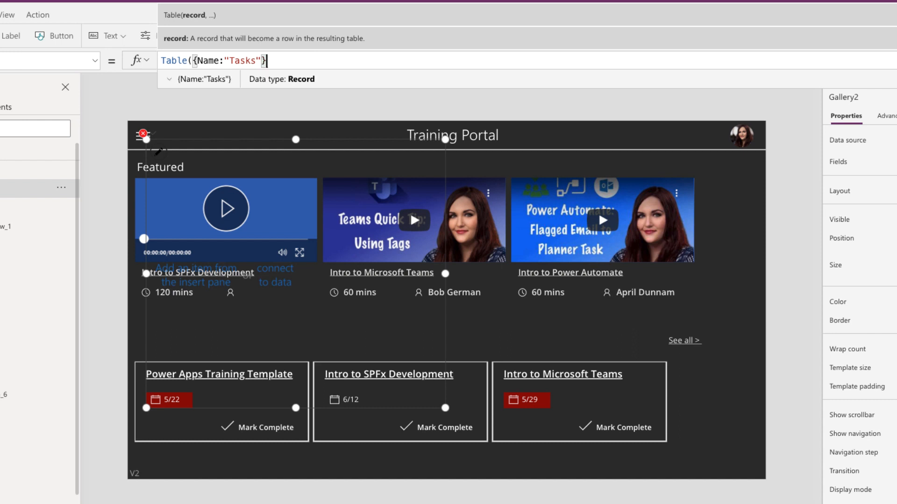
type(",{Name:\"D")
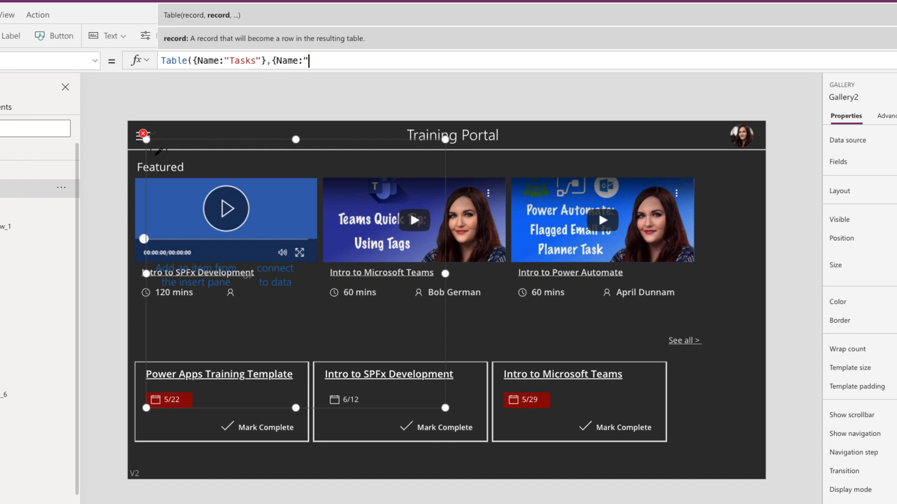
type("iscover\"})")
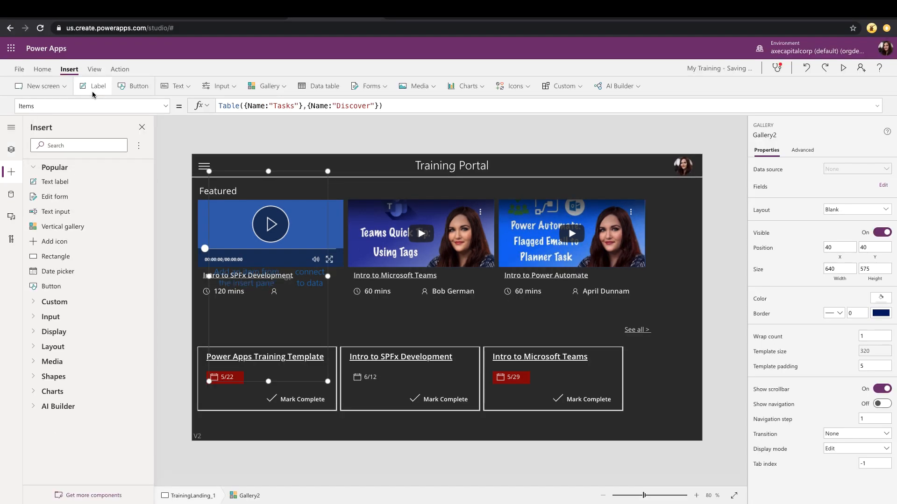
Add a text label showing ThisItem.Name inside the new gallery and make its font color white
left_click(92, 91)
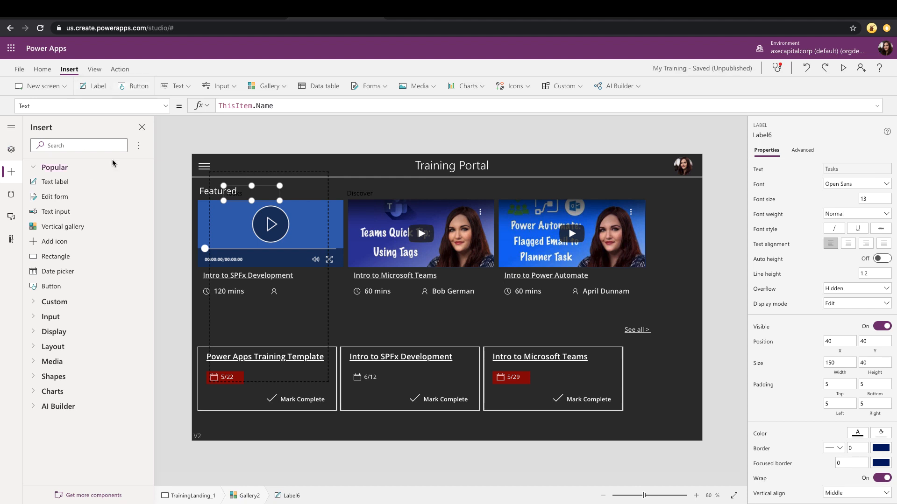
left_click(41, 70)
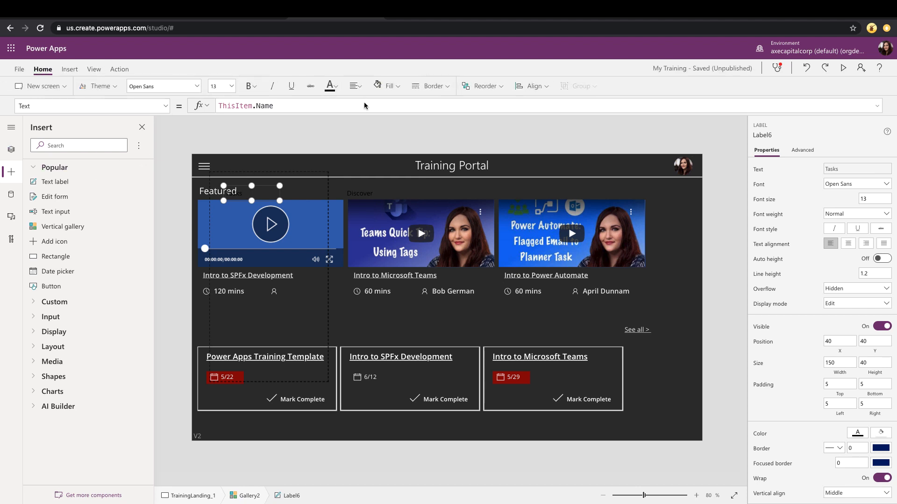
left_click(332, 86)
left_click(334, 133)
Move the new gallery between the featured videos and the task cards and resize it to about 881 by 104
left_click(289, 270)
left_click_drag(327, 172, 344, 300)
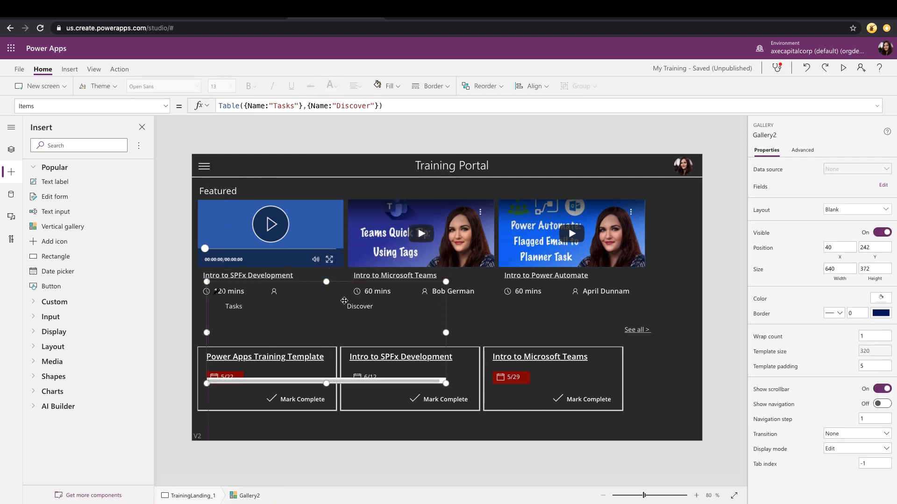
left_click_drag(446, 383, 535, 337)
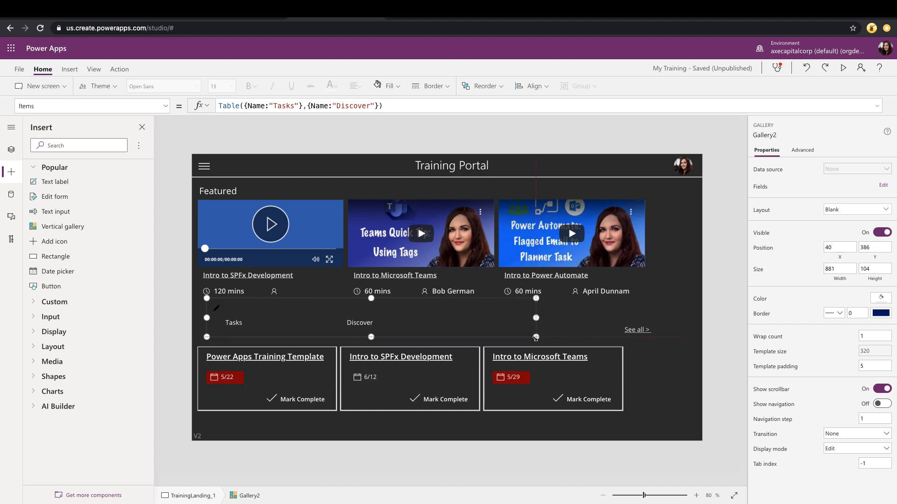
Move the name label to about X 12, Y 8 in the gallery template and reduce the gallery height to about 69
left_click(237, 322)
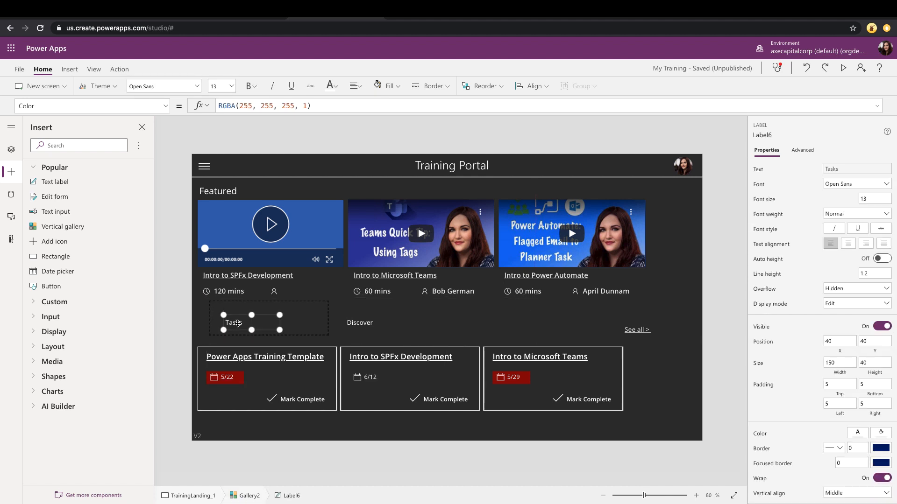
left_click_drag(238, 323, 227, 311)
left_click(298, 334)
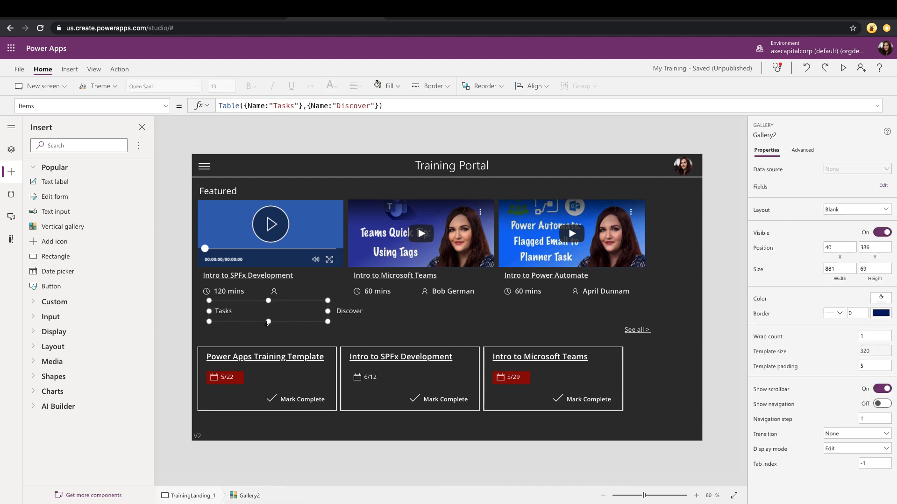
left_click(295, 140)
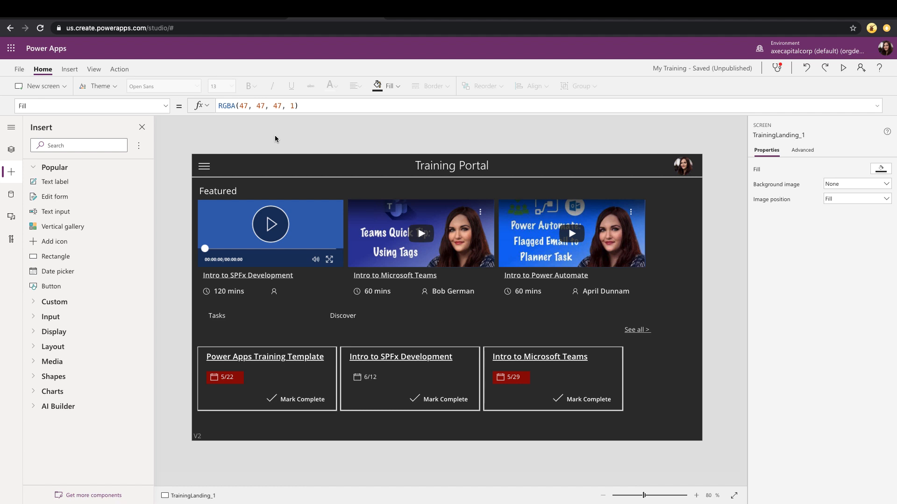
Insert a rectangle in the tab gallery template and fit it directly beneath the name label, about 150 wide and 17 high
left_click(242, 316)
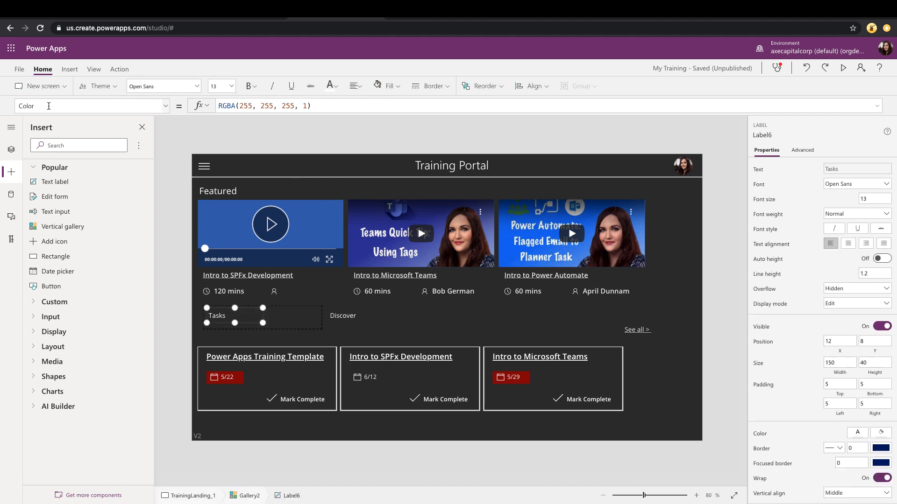
left_click(69, 69)
left_click(513, 86)
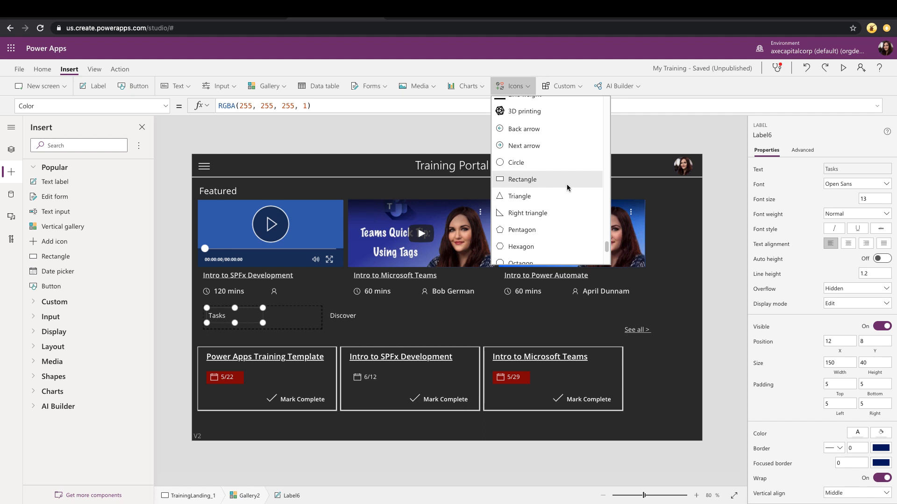
left_click(567, 184)
left_click_drag(263, 306, 267, 323)
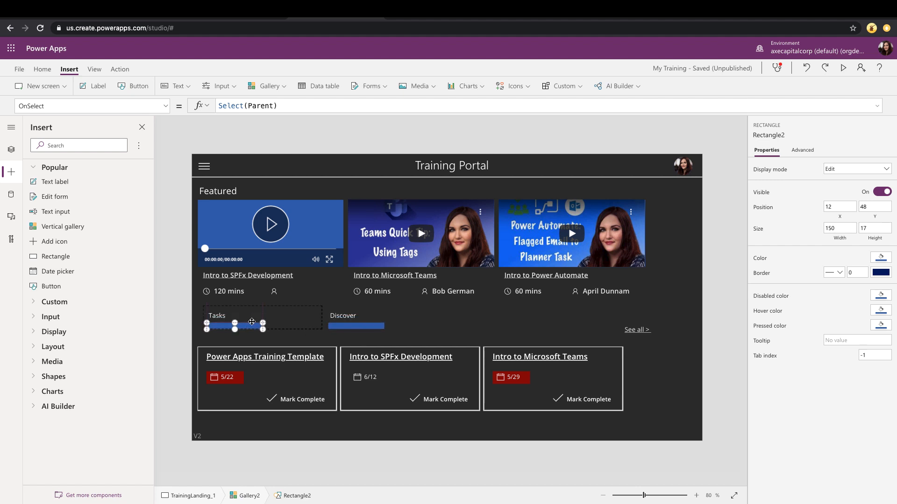
Color the tab rectangle purple and set its height to 5
left_click(881, 258)
left_click(855, 305)
left_click(888, 232)
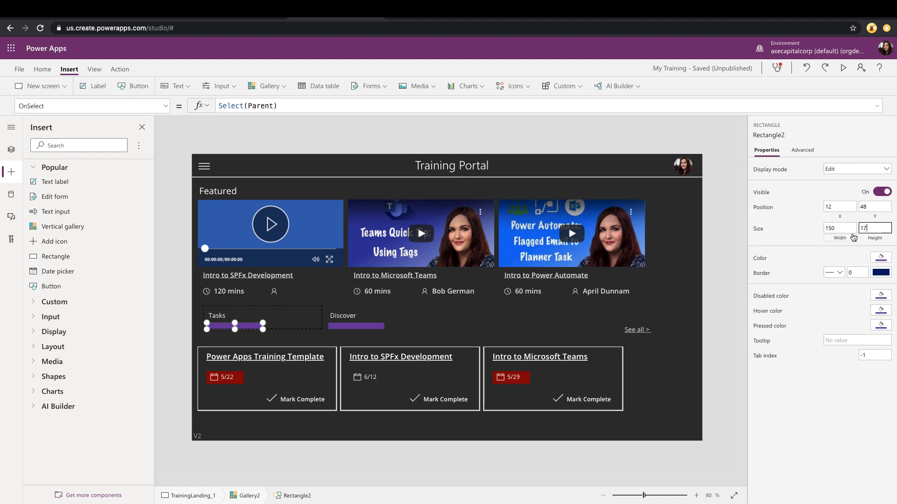
left_click_drag(871, 228, 851, 229)
type("5")
left_click(832, 227)
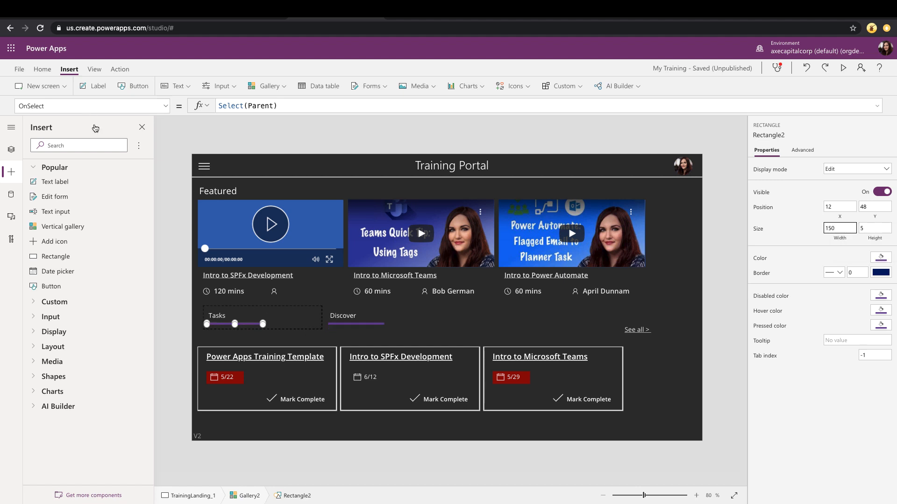
Set the Width formula of Rectangle2 to Label6.Width so the underline matches the tab label
left_click(216, 320)
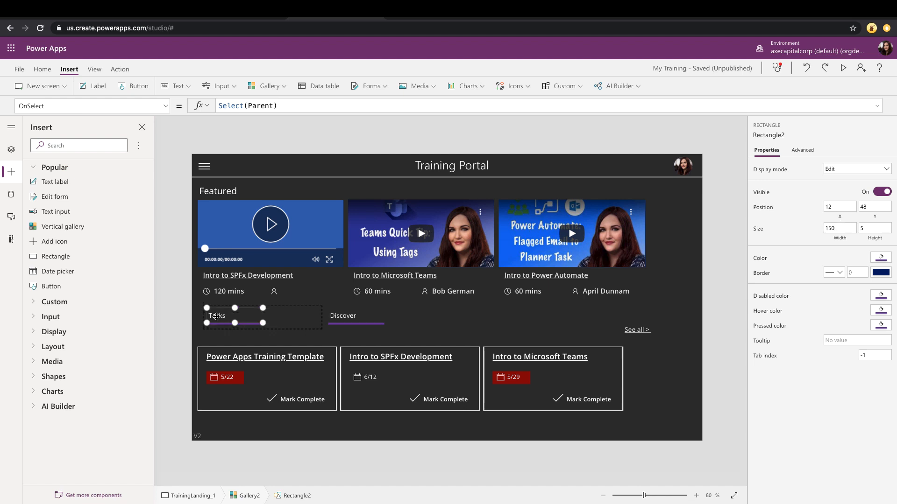
left_click(11, 150)
left_click(73, 224)
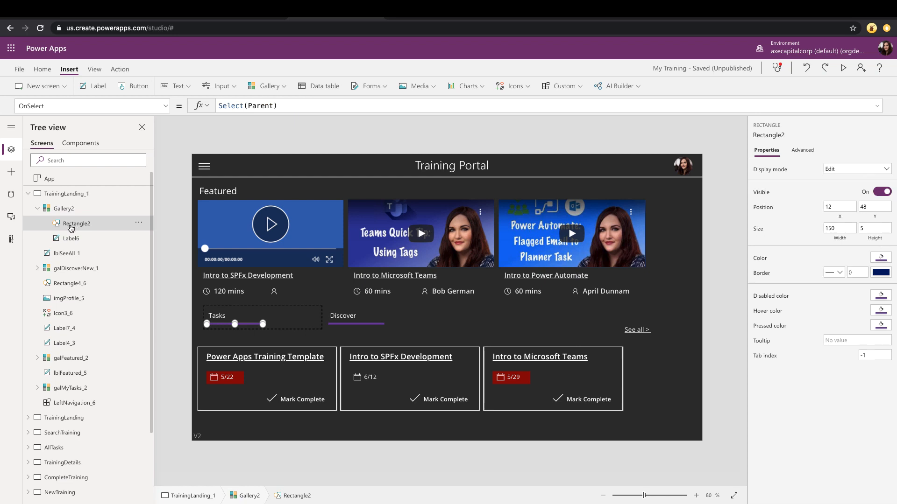
left_click(165, 106)
left_click(84, 260)
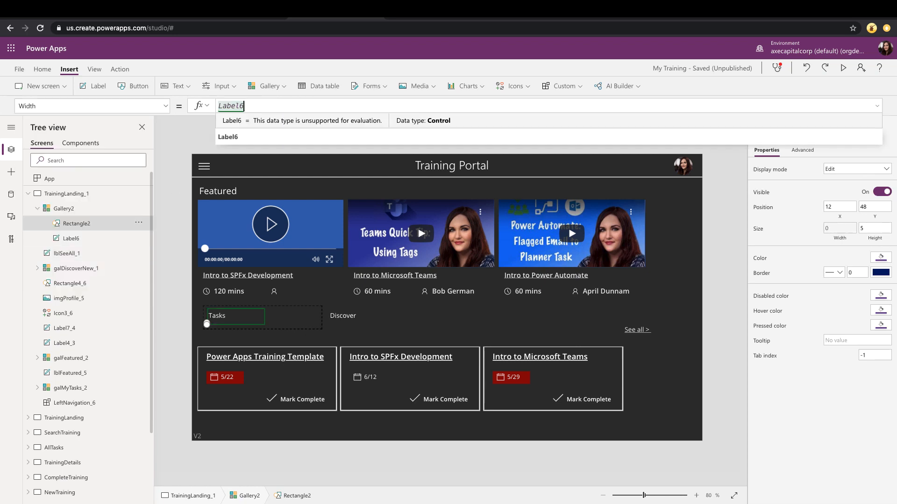
type(".")
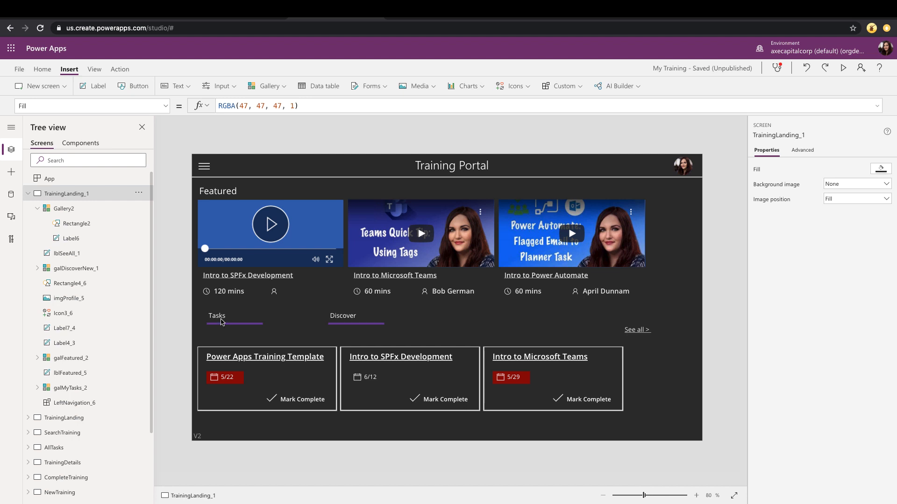
Set the Visible formula of Rectangle2 to ThisItem.IsSelected
left_click(72, 224)
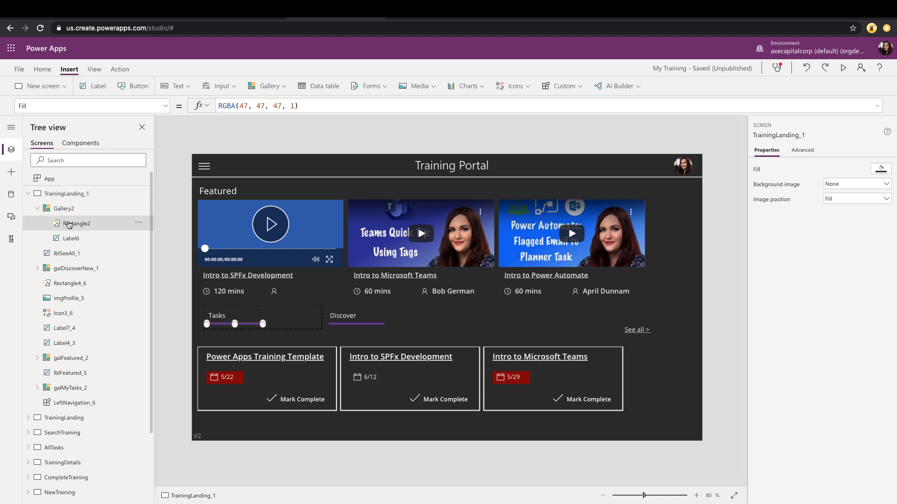
left_click(166, 107)
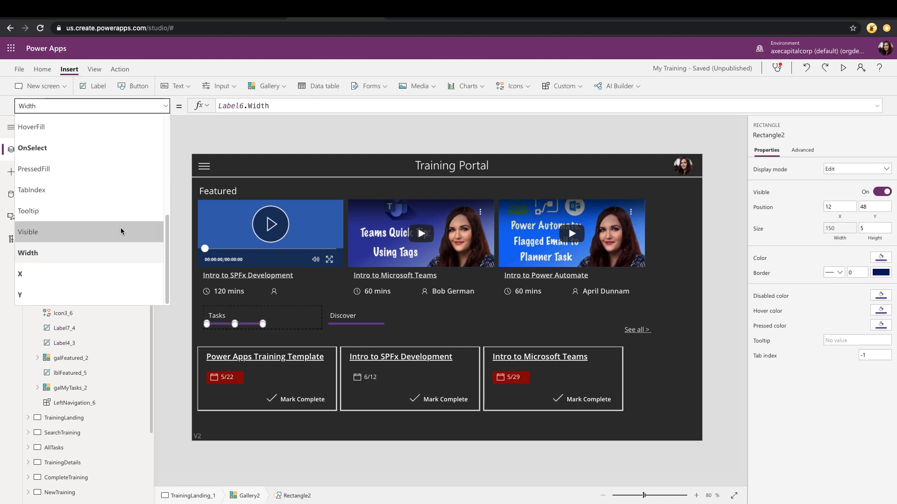
left_click(120, 228)
left_click_drag(249, 107, 218, 107)
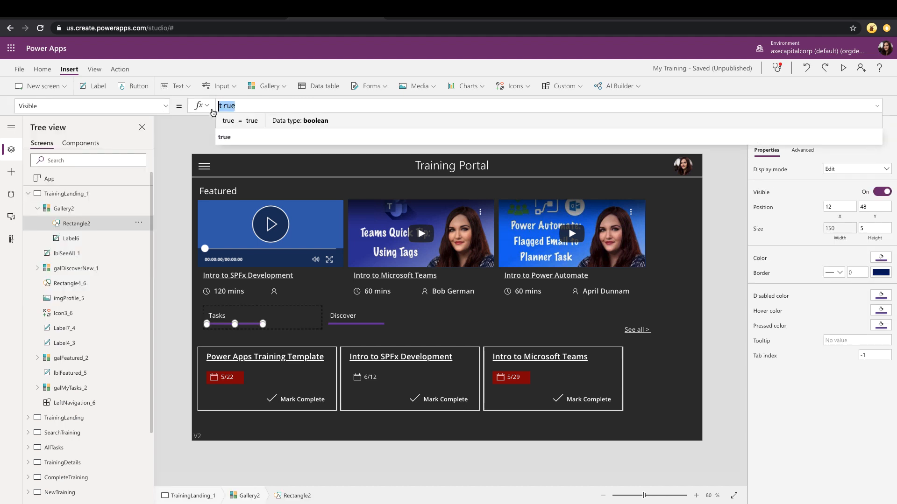
type("Thsi")
key("BackSpace")
key("BackSpace")
type("isItem.")
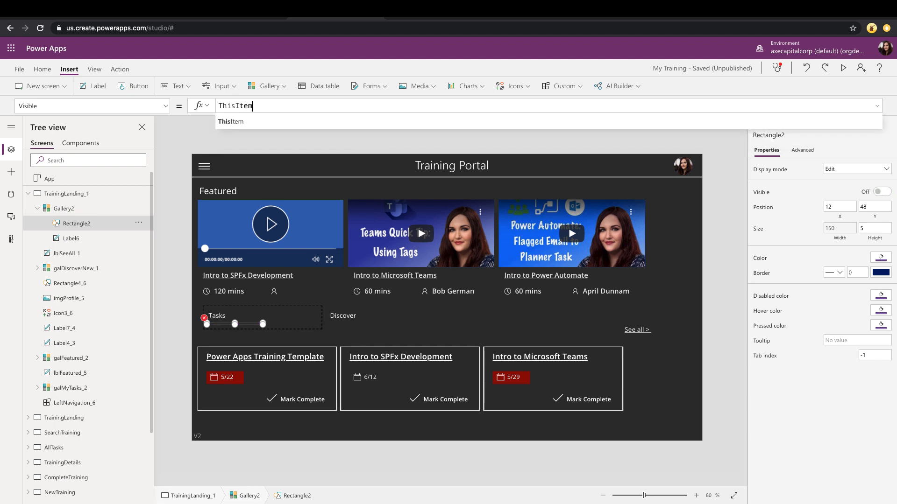
key("Down")
key("Return")
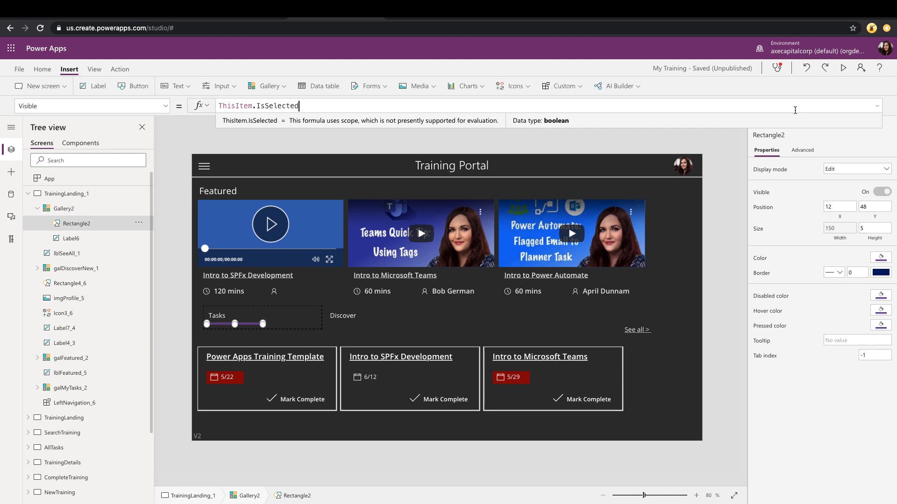
Preview the app and select the Discover tab to test the selection underline
left_click(843, 68)
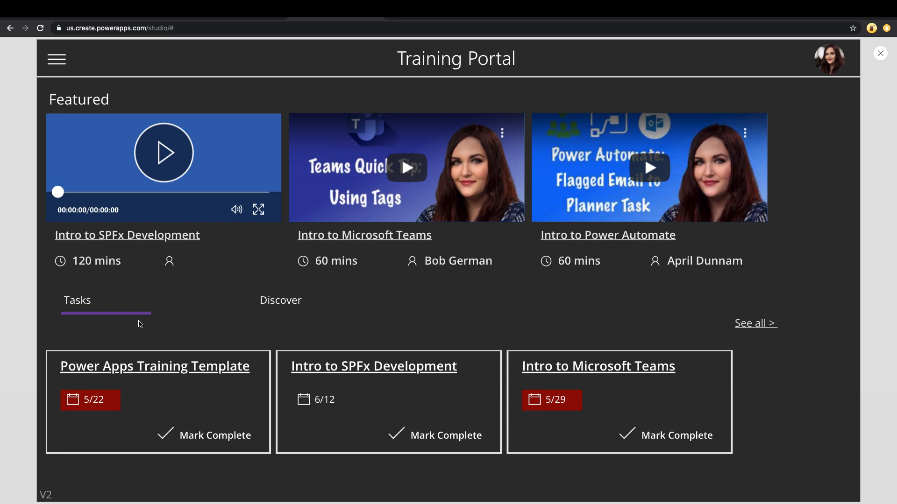
left_click(282, 303)
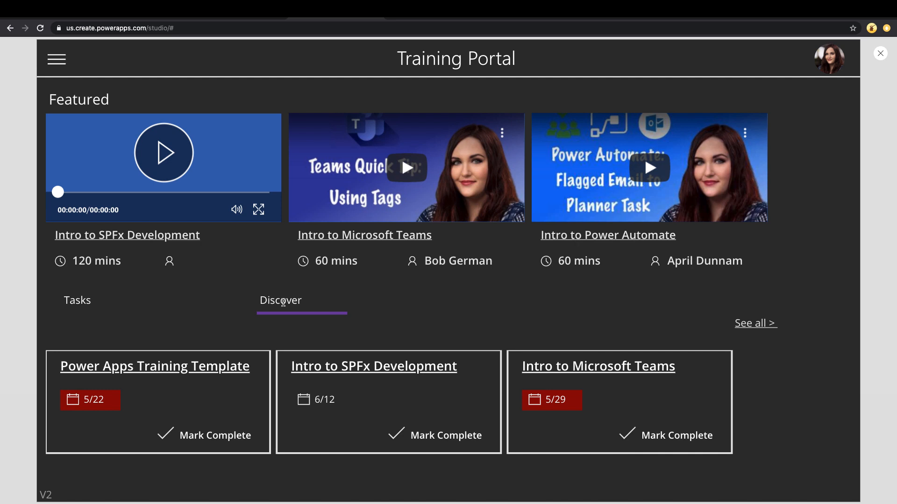
Switch between the Tasks and Discover tabs to test the selection underline, ending on Discover, and close the preview
left_click(73, 299)
left_click(300, 302)
left_click(75, 304)
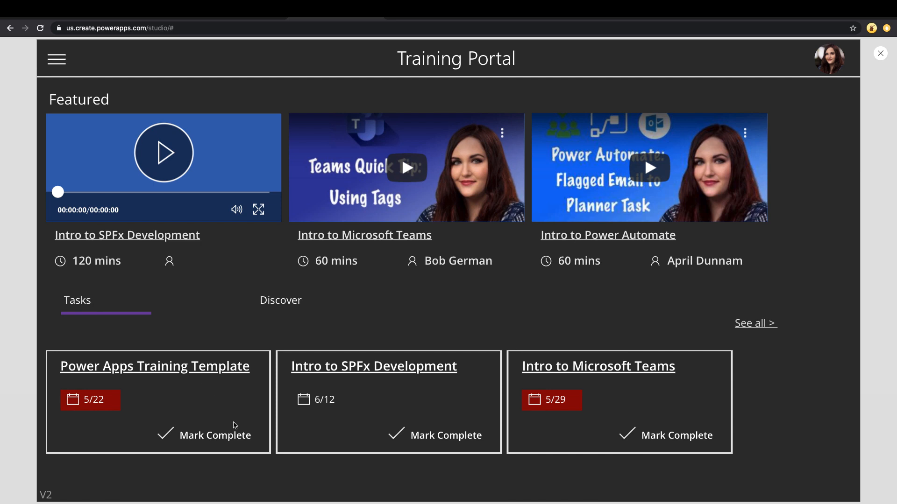
left_click(282, 300)
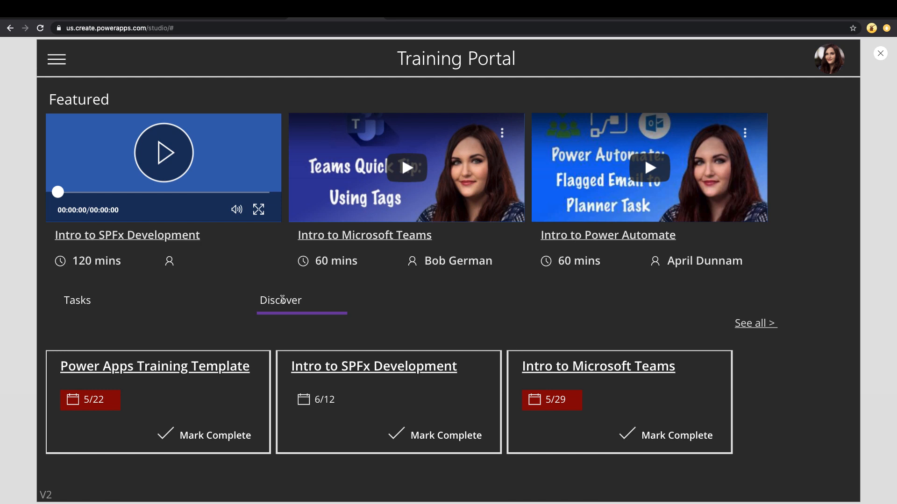
left_click(881, 62)
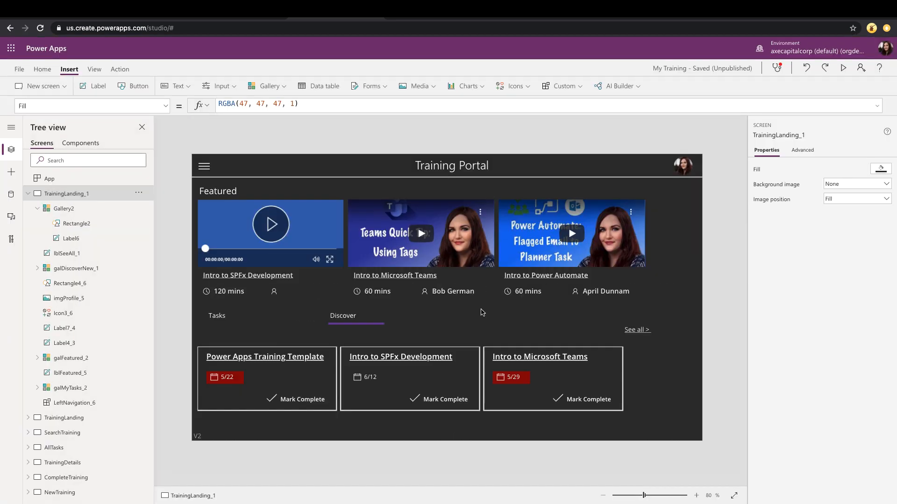
Set the Visible formula of the galMyTasks_2 gallery to If(Gallery2.Selected.Name = "Tasks", true, false)
left_click(377, 319)
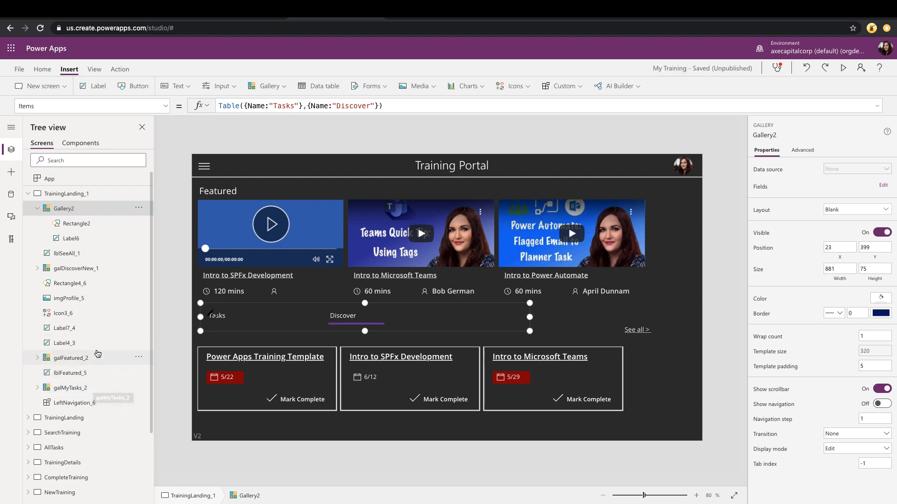
left_click(89, 391)
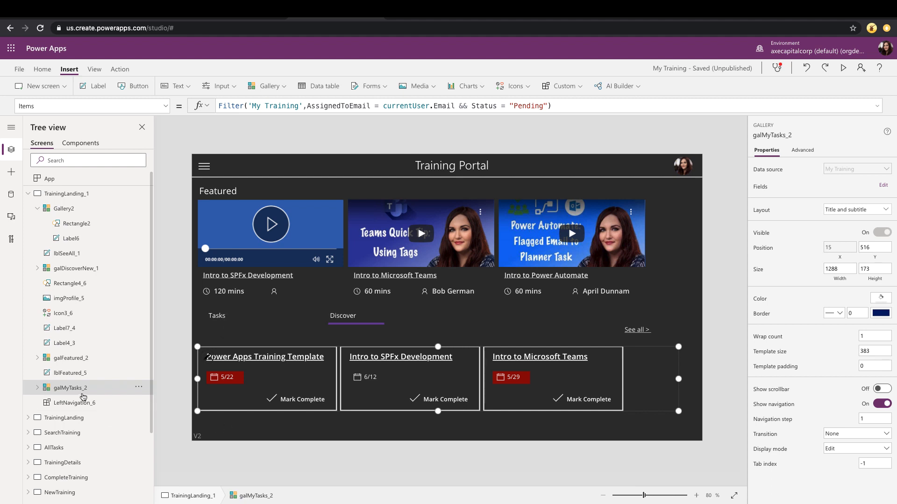
left_click(163, 107)
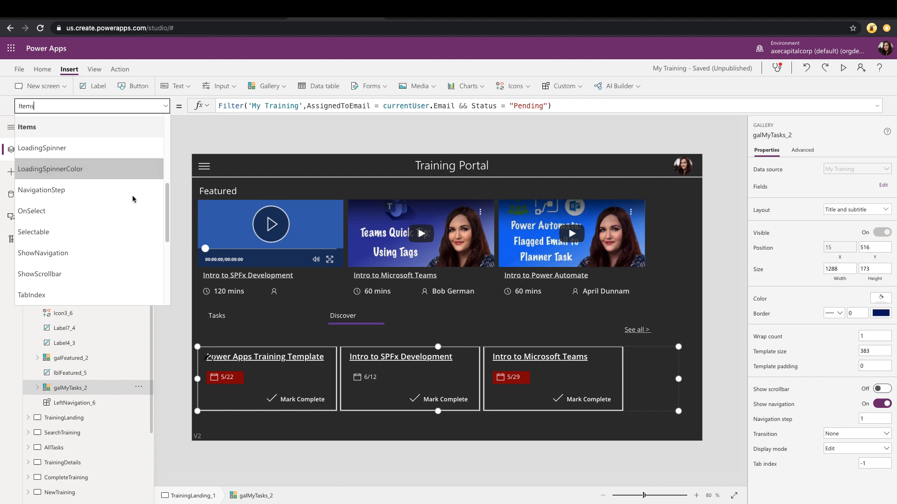
scroll(122, 215, "down", 6)
left_click(119, 211)
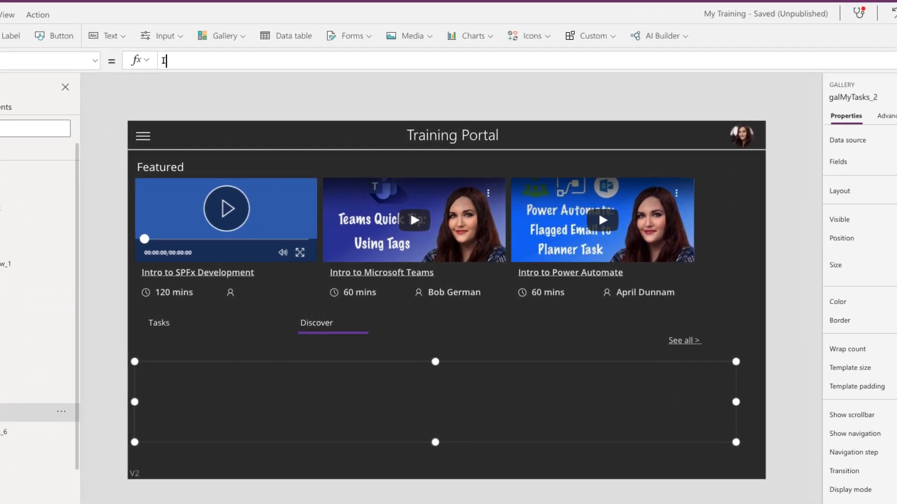
type("If(")
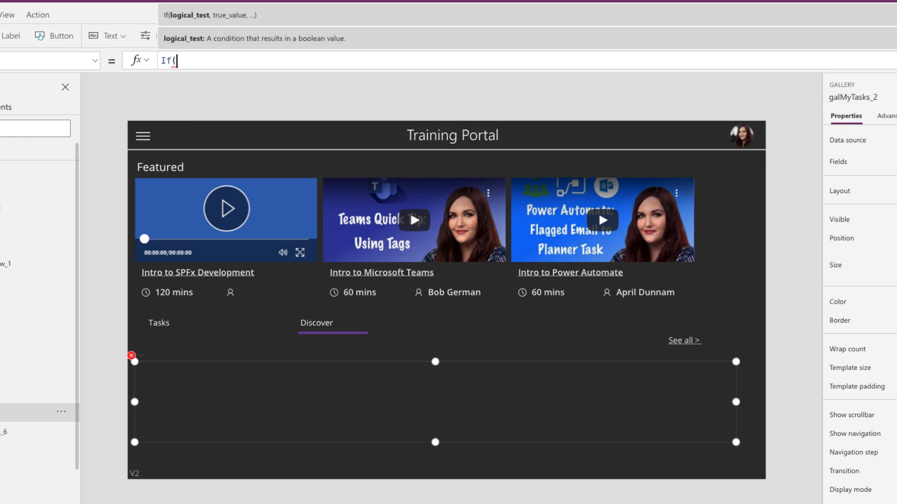
type("Gallery2")
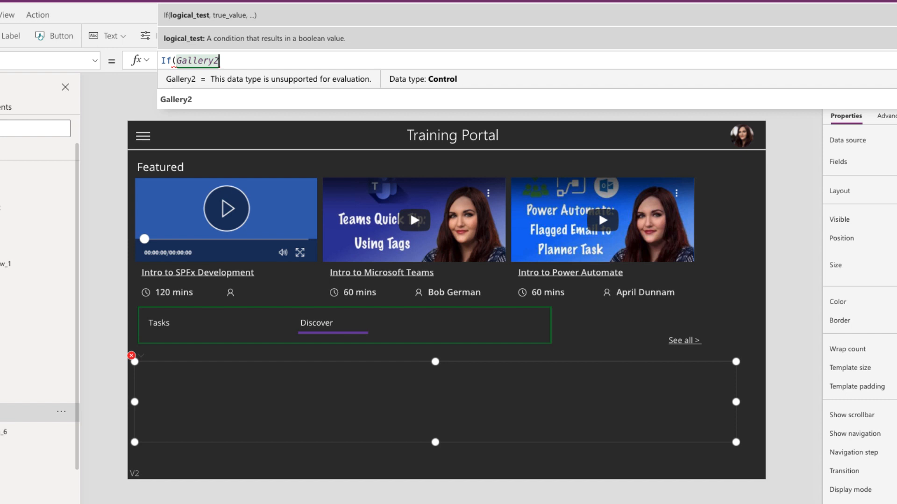
type(".S")
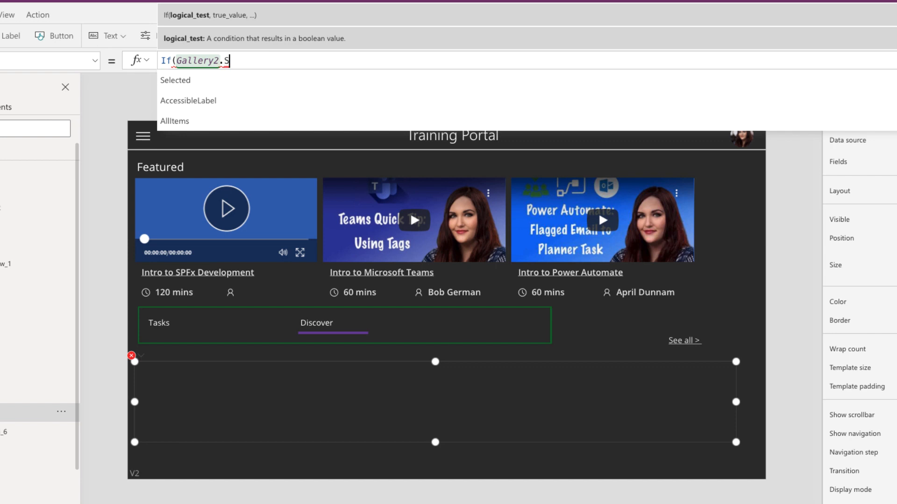
key("Tab")
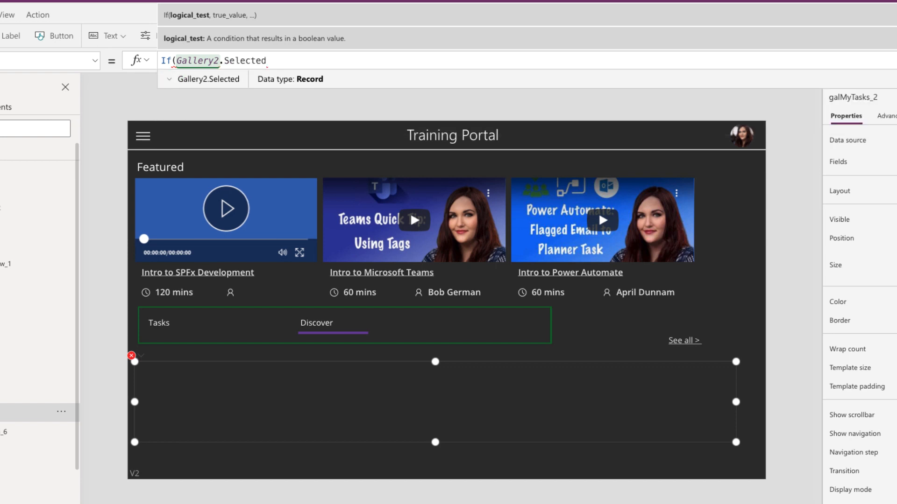
type(".")
key("Down")
key("Down")
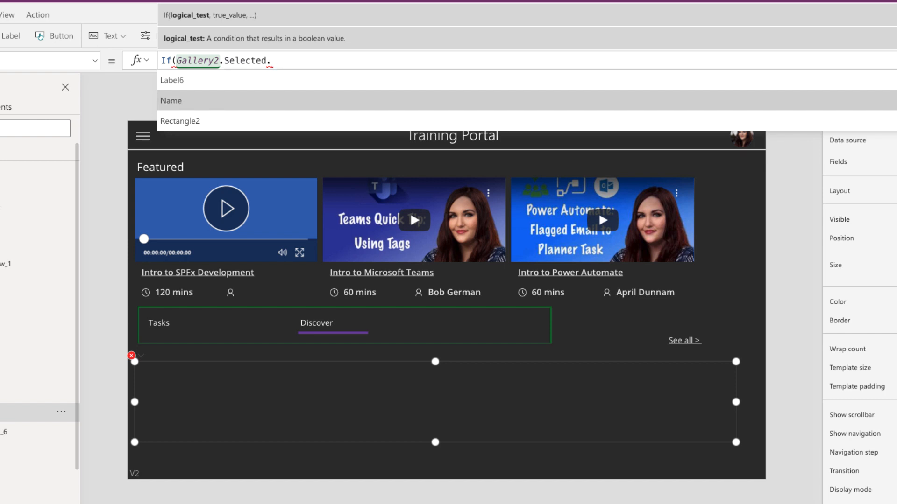
key("Tab")
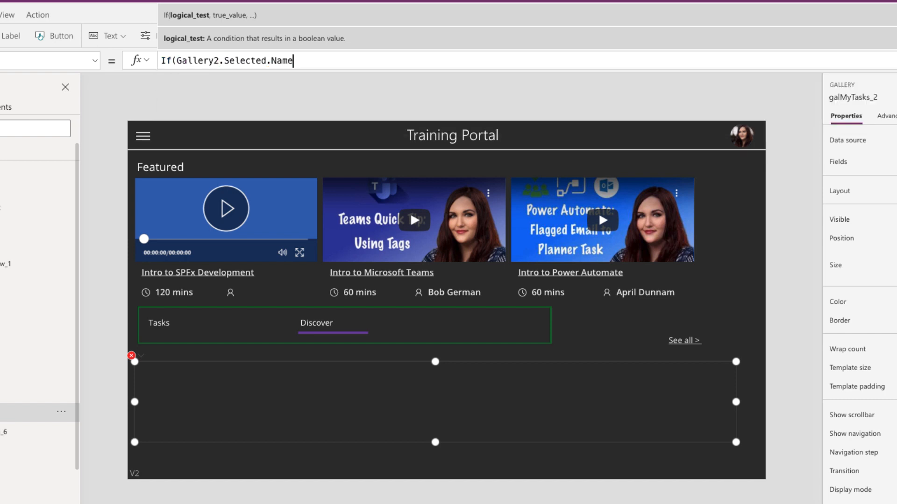
type("= \"Tasks")
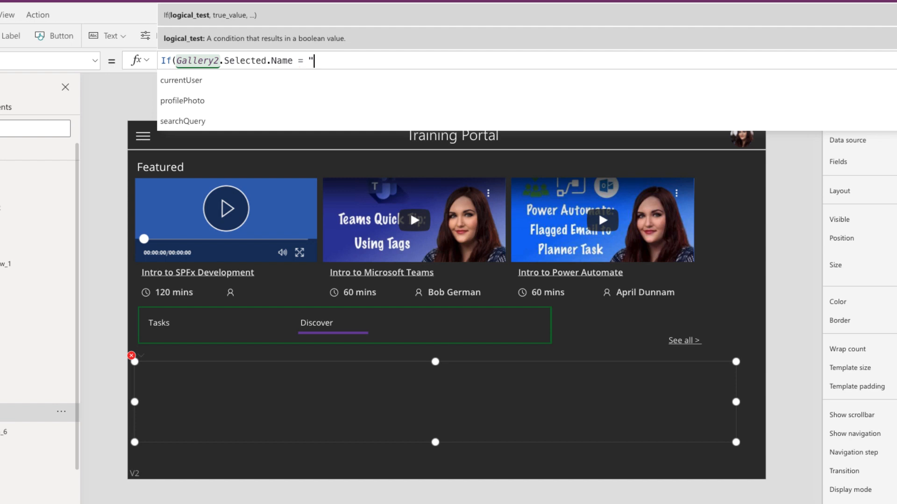
type("\", ")
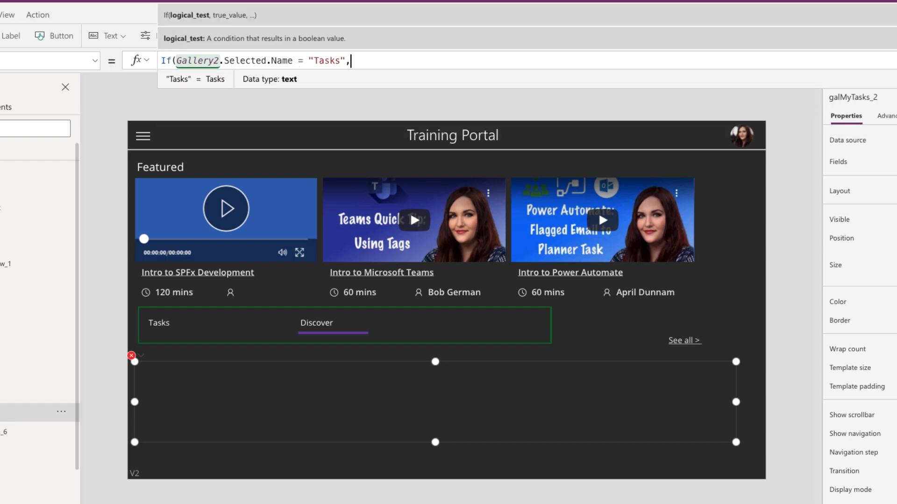
type("true, false)")
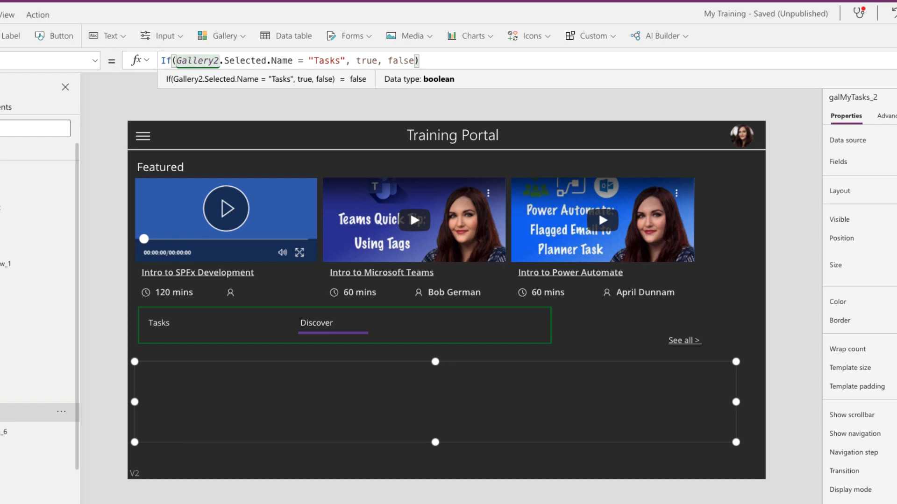
Copy the galMyTasks_2 Visible formula to galDiscoverNew_1's Visible property and adapt it to If(Gallery2.Selected.Name = "Discover", true, false)
key("ctrl+a")
key("ctrl+c")
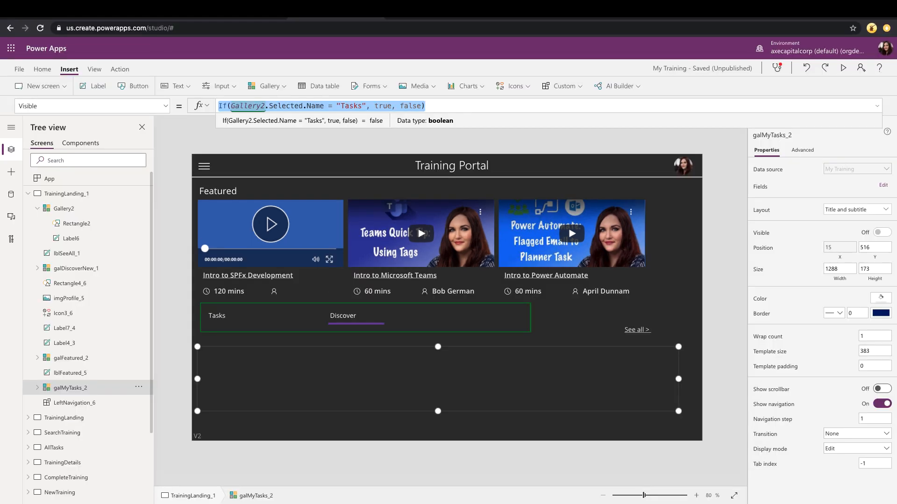
left_click(84, 273)
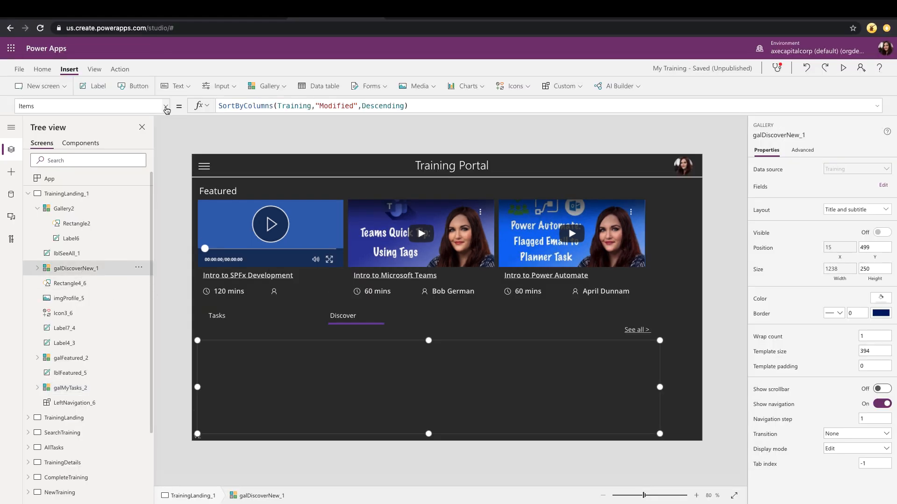
left_click(165, 106)
left_click(115, 214)
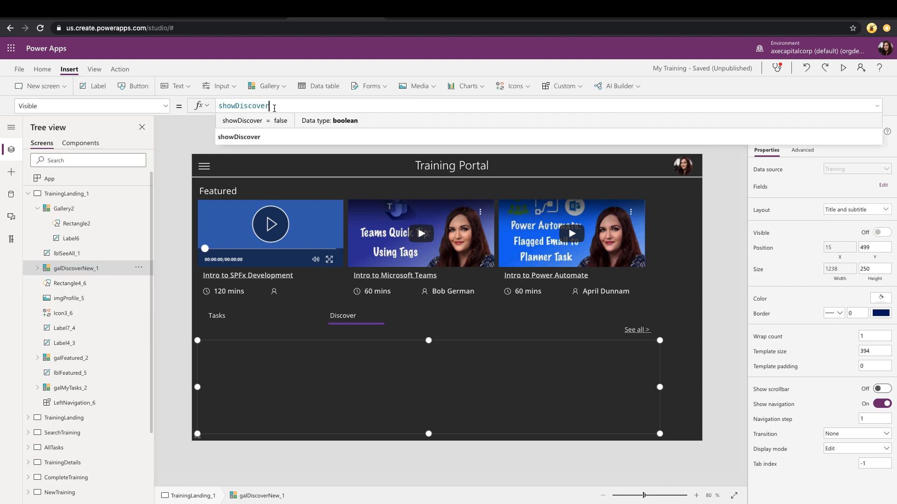
key("ctrl+v")
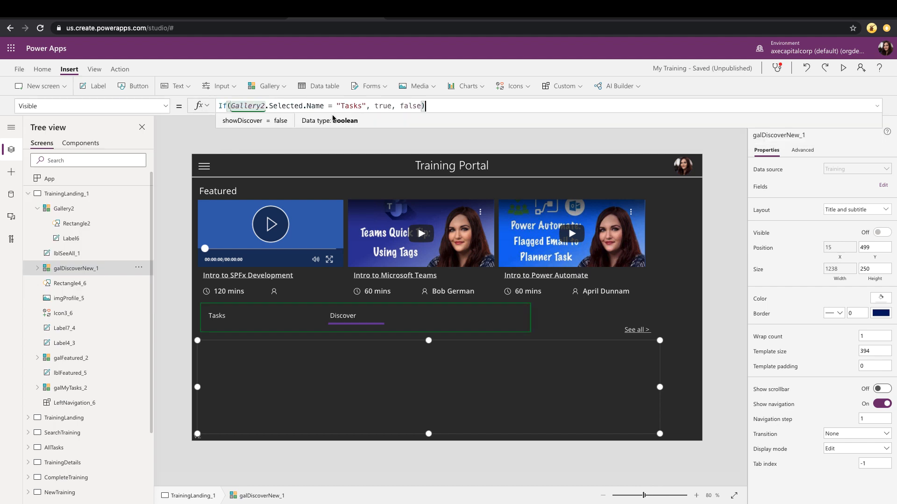
double_click(362, 106)
type("Discover")
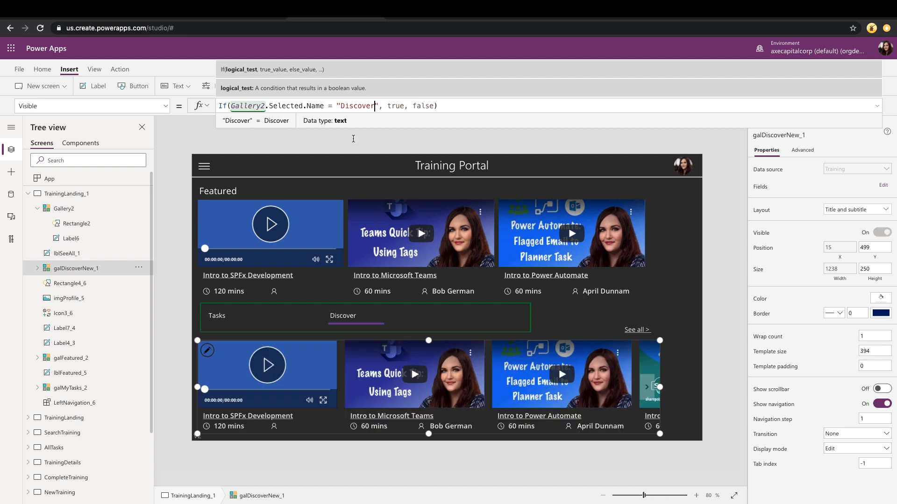
left_click(893, 97)
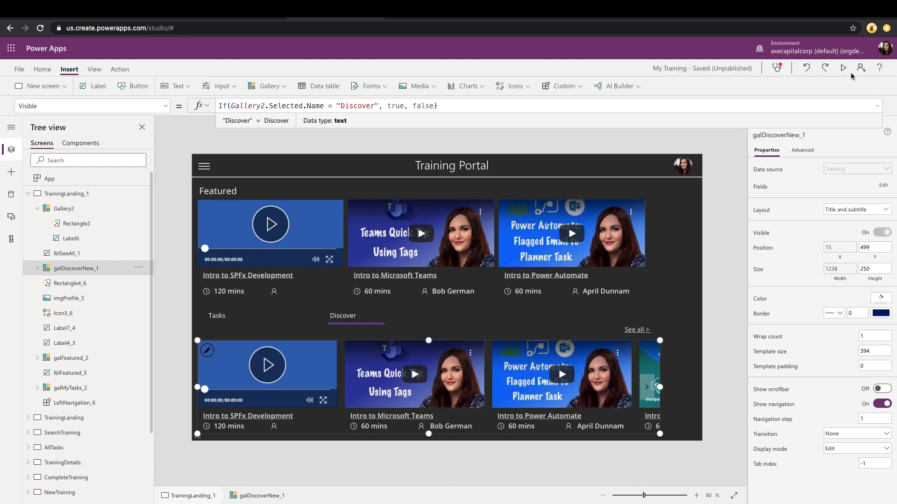
Preview the app and alternate between the Tasks and Discover tabs to test the gallery switching
left_click(844, 68)
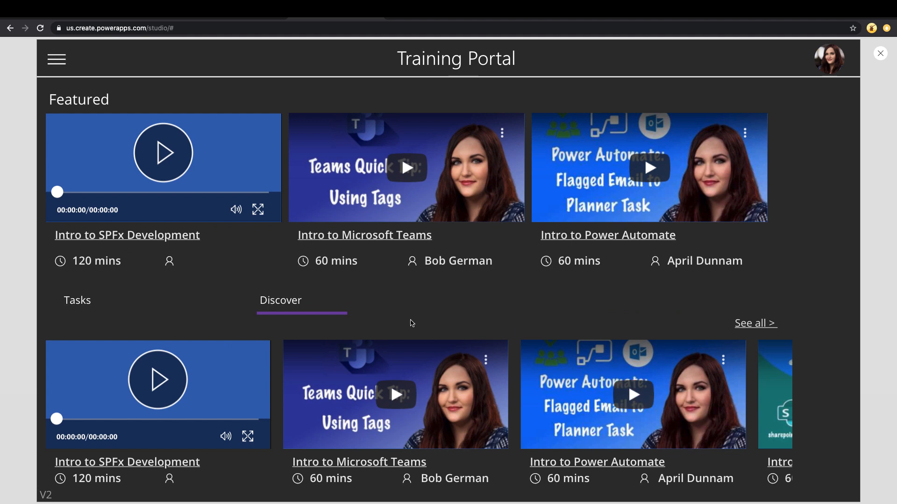
left_click(80, 303)
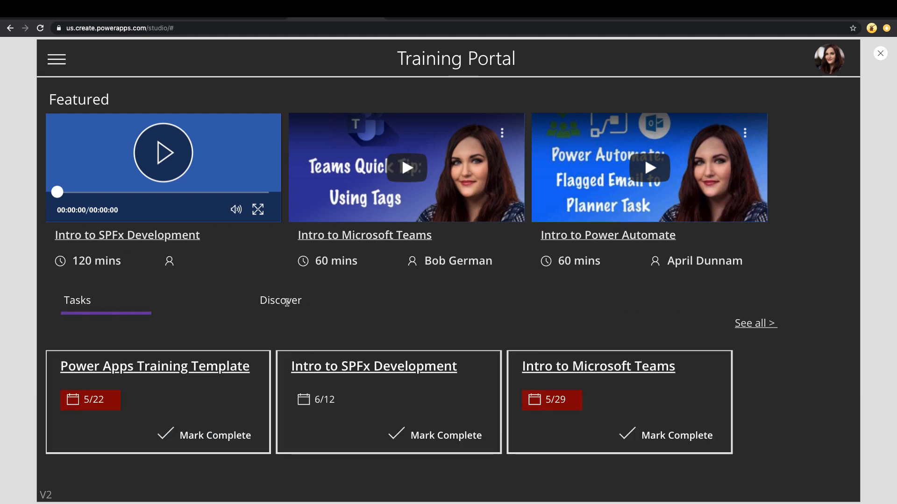
left_click(286, 303)
left_click(80, 305)
left_click(275, 301)
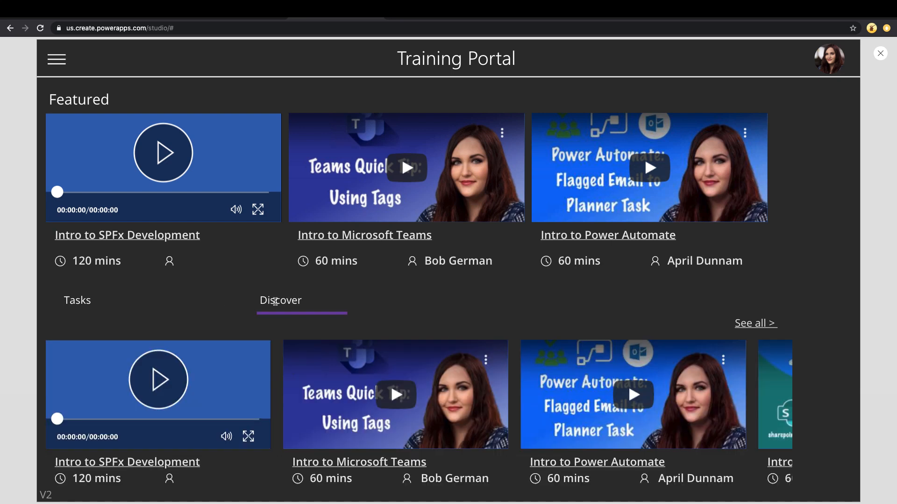